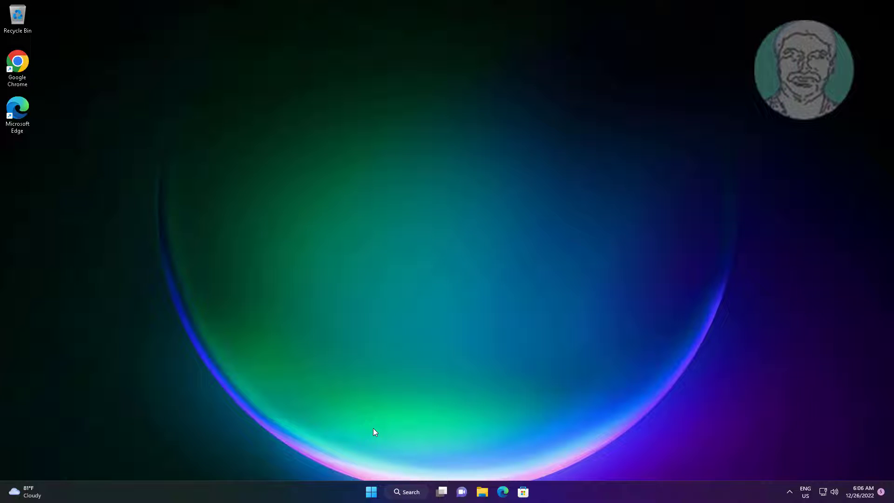
- Run msinfo32 and confirm System Information shows BIOS Mode as UEFI
right_click(372, 493)
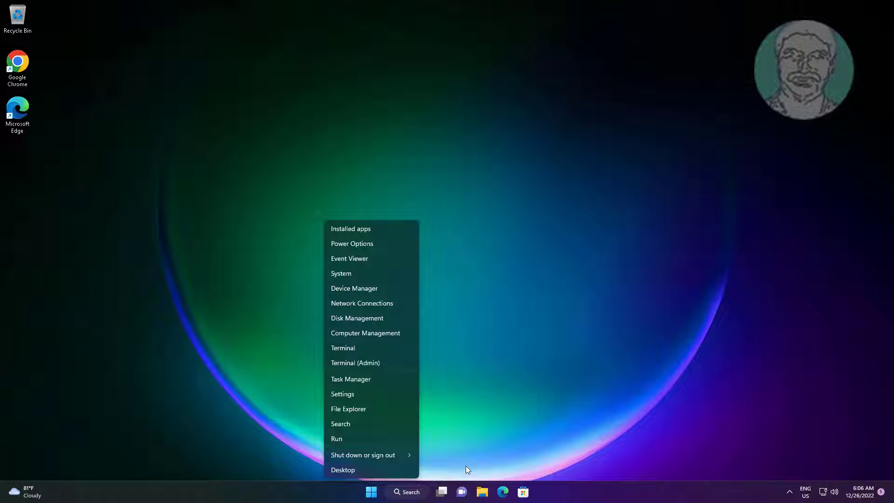
left_click(361, 440)
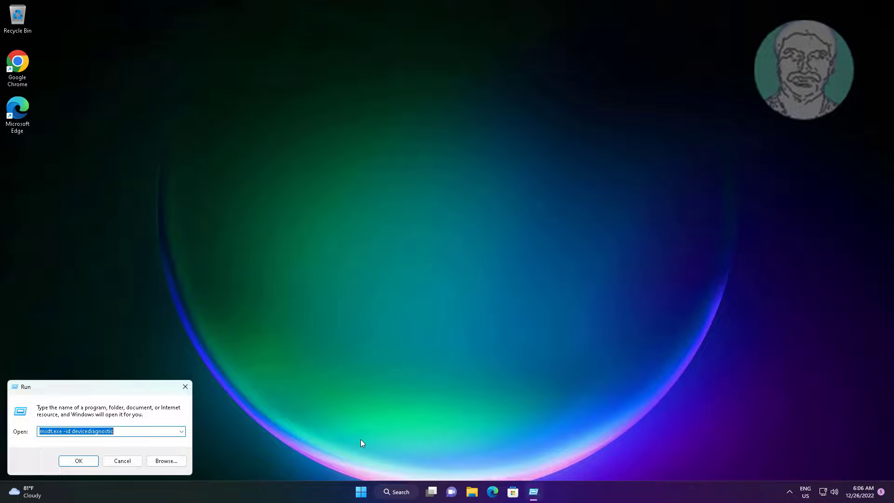
type("ms")
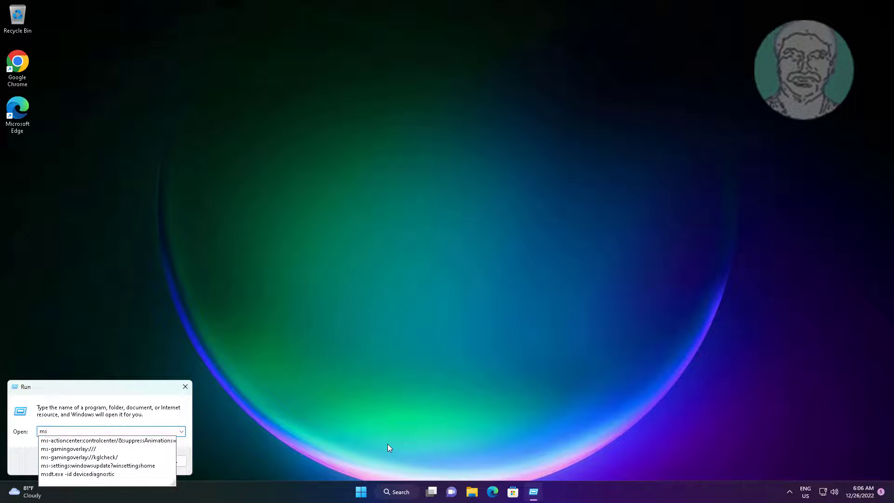
type("info32")
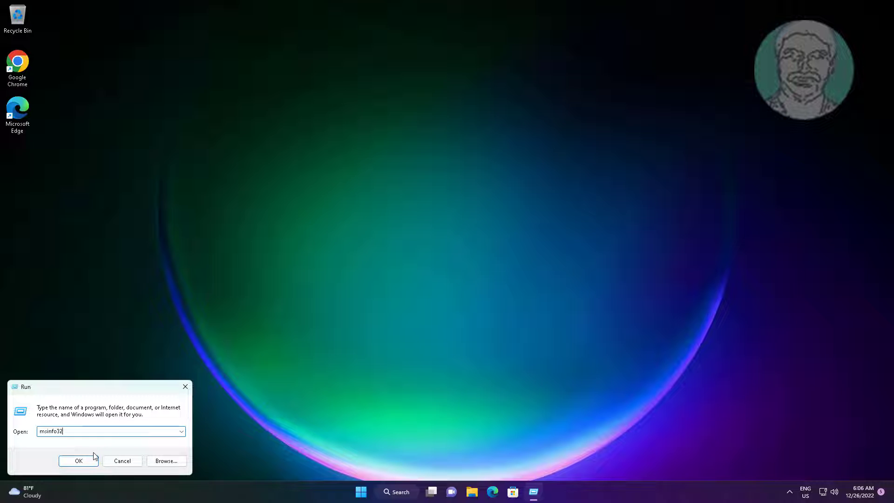
left_click(79, 461)
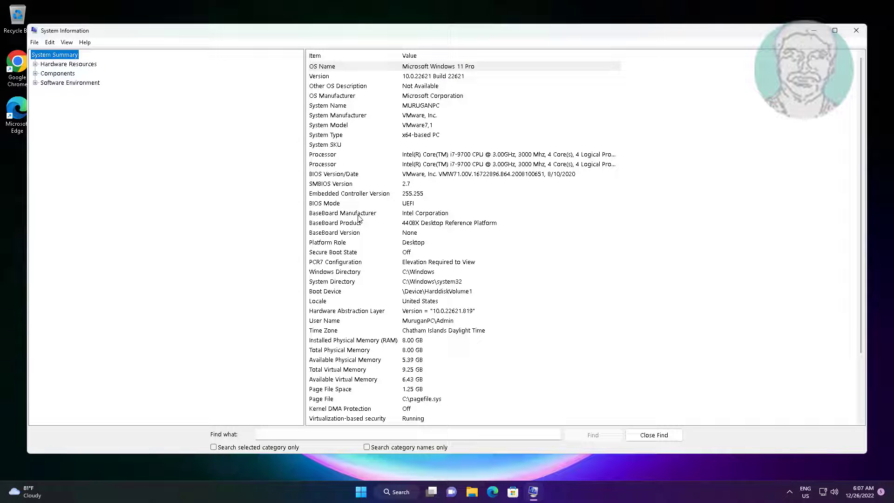
left_click(325, 205)
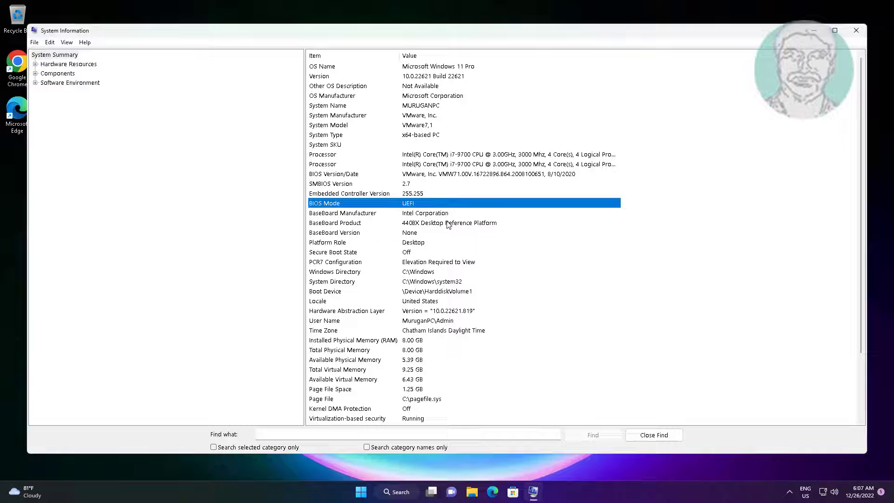
left_click(856, 31)
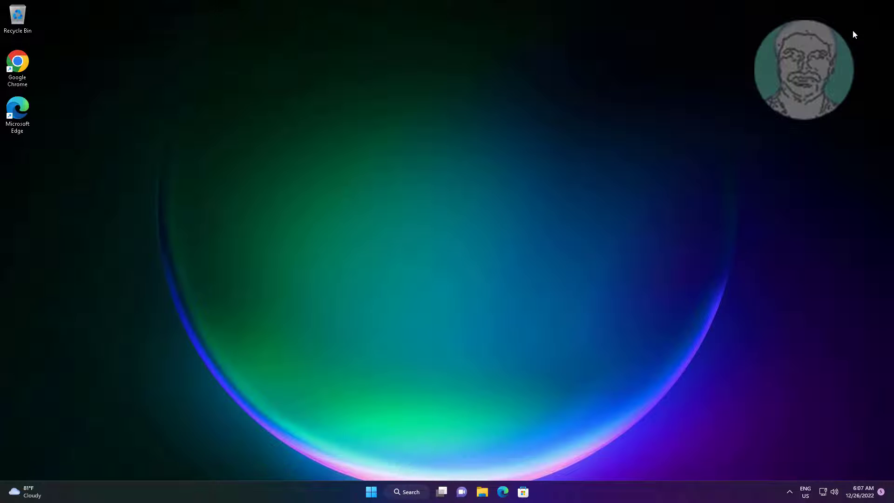
- Uncheck fast startup in Power Options' power button settings and save the change
left_click(407, 492)
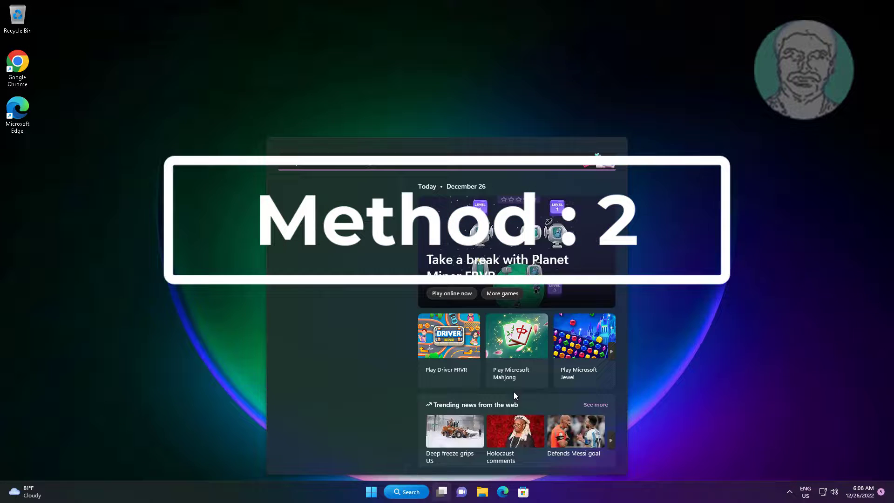
type("ed")
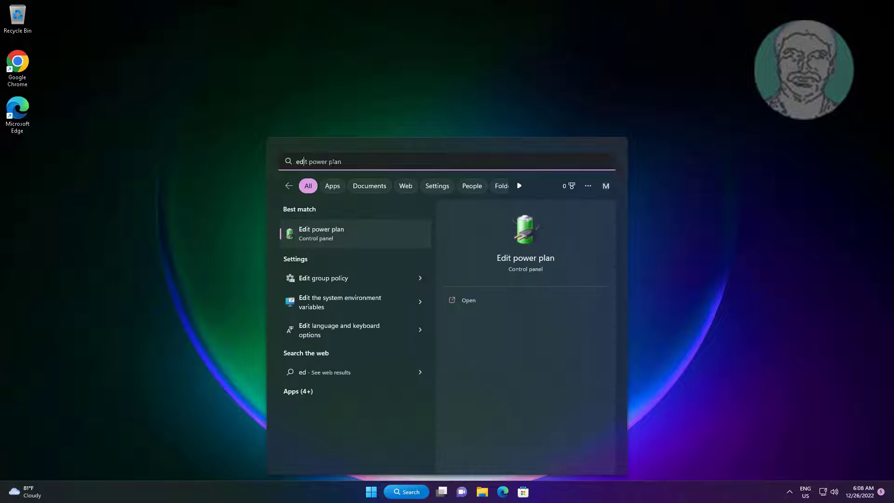
type("it power")
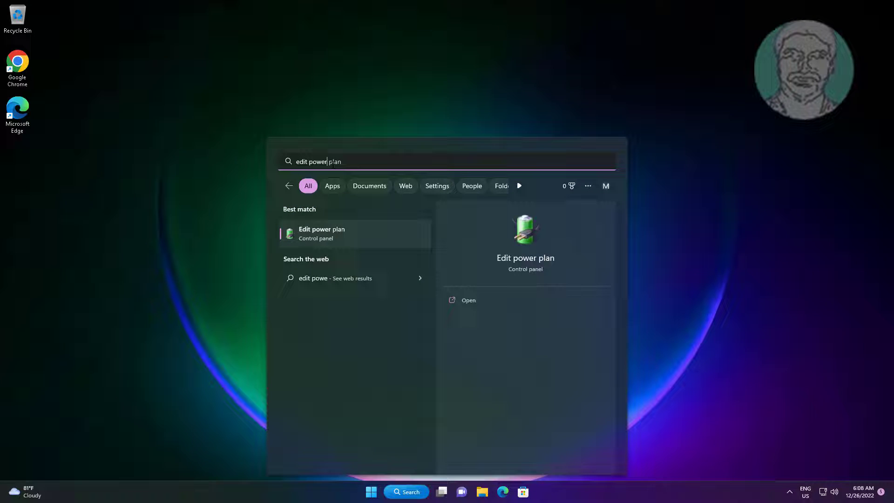
type(" plan")
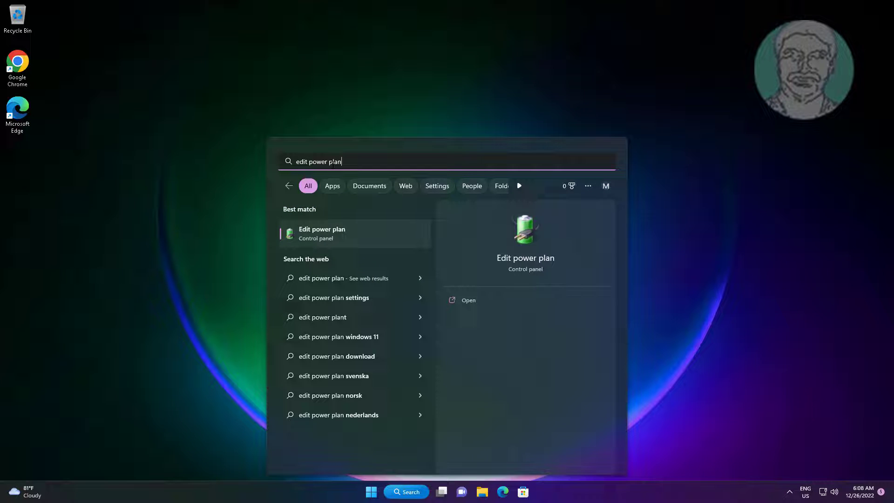
left_click(311, 234)
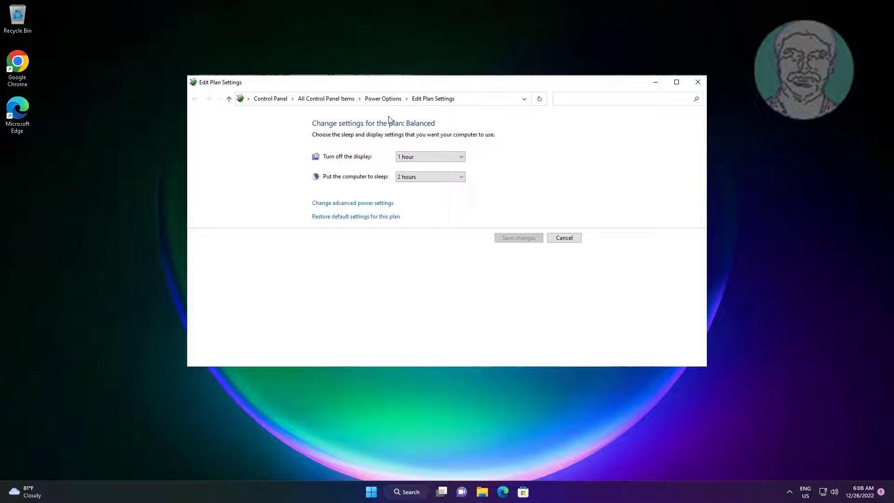
left_click(383, 99)
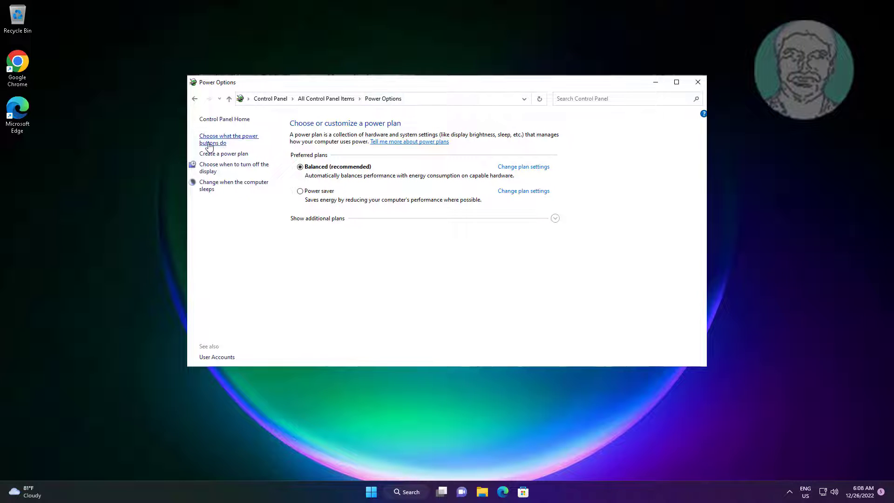
left_click(231, 137)
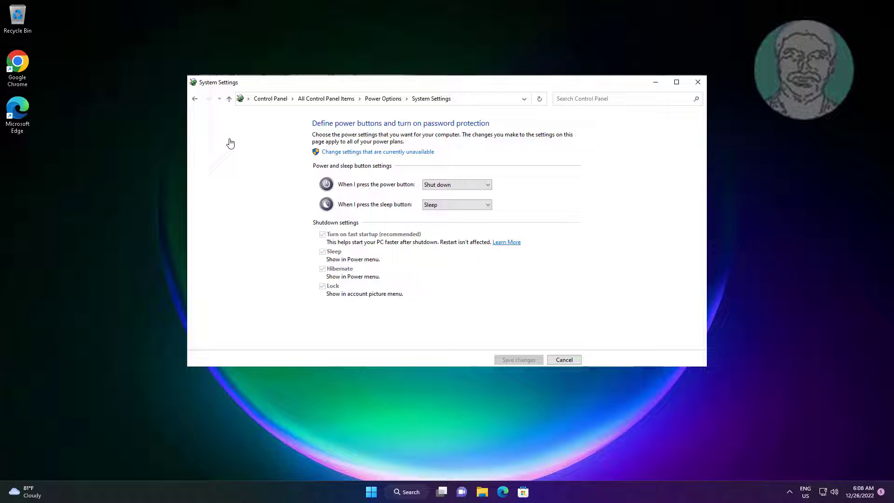
left_click(387, 152)
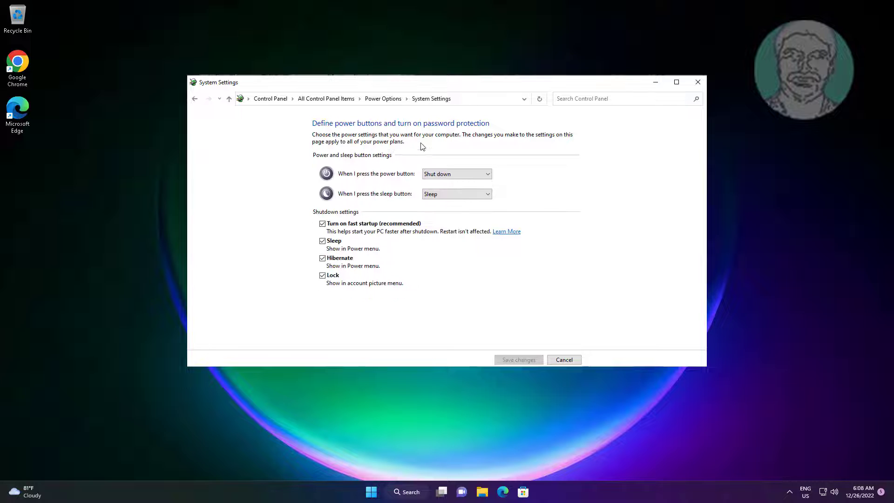
left_click(322, 224)
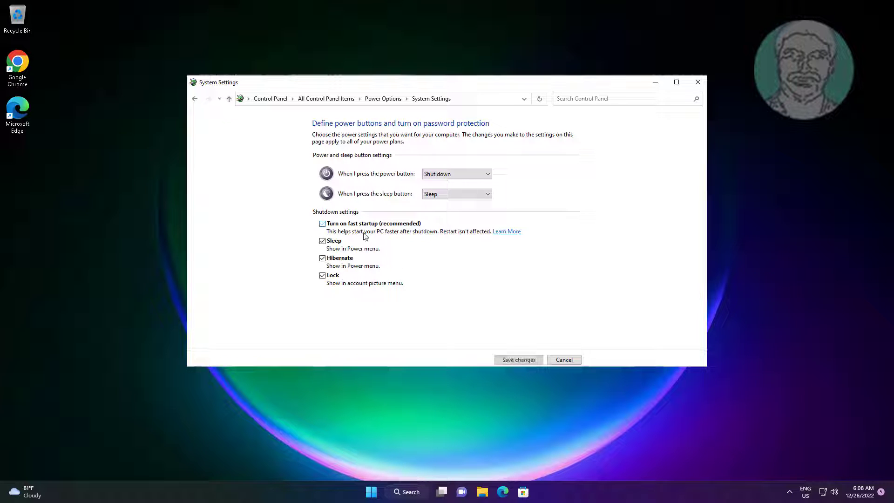
left_click(523, 362)
left_click(698, 82)
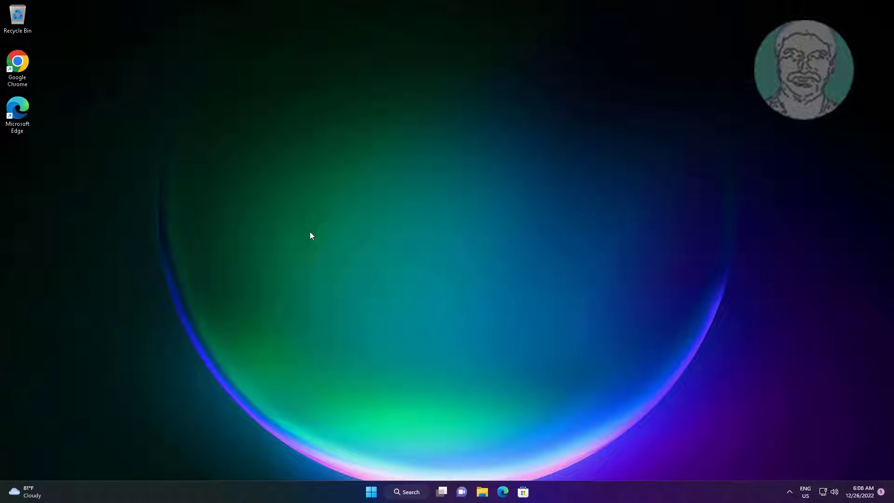
- Bring up the Start menu's power choices to Shift-restart into recovery
left_click(371, 498)
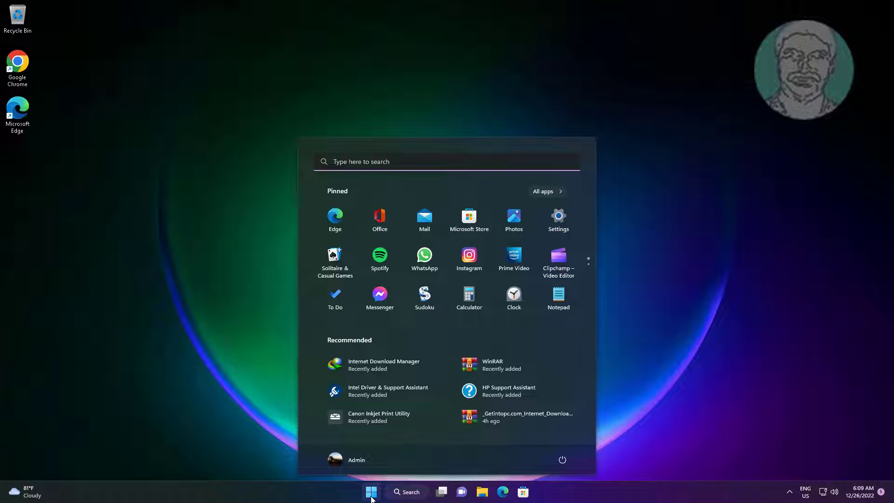
left_click(562, 459)
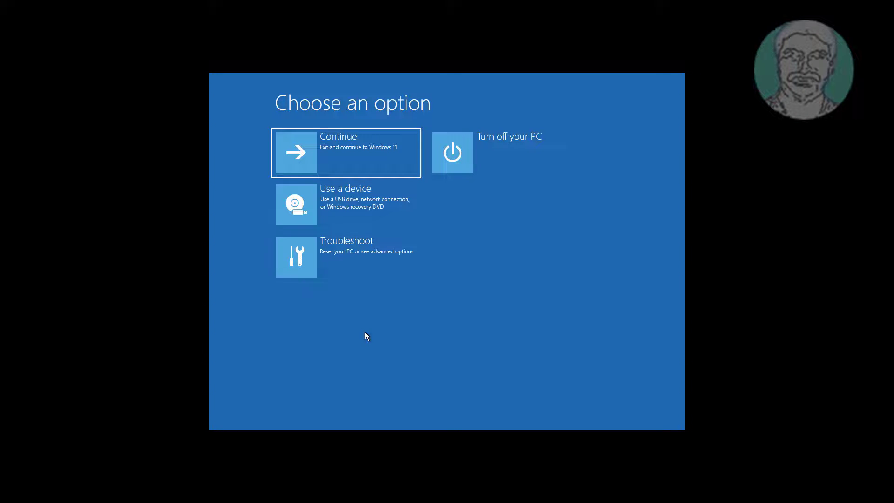
- Confirm UEFI Firmware Settings under Troubleshoot > Advanced options, then go back and turn off the PC
left_click(362, 267)
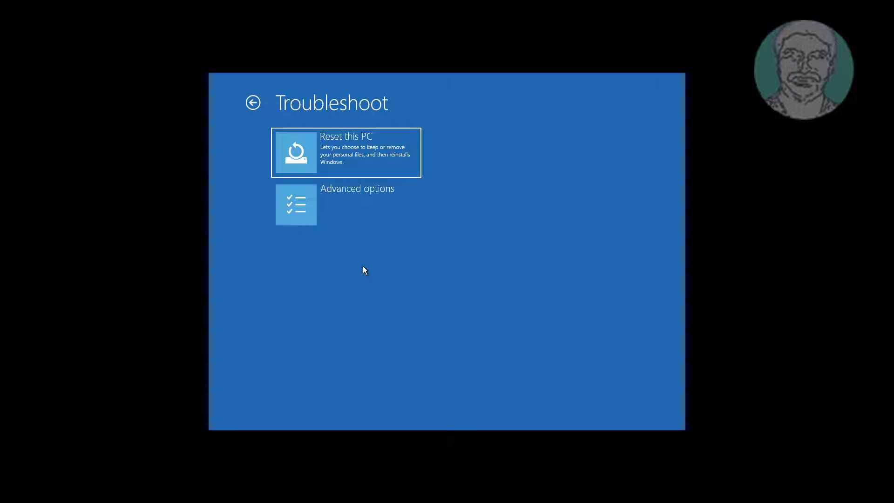
left_click(368, 216)
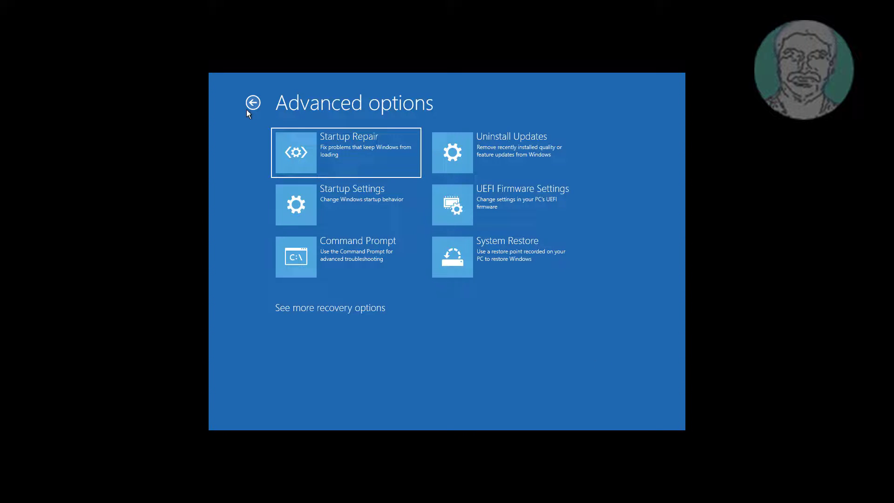
left_click(258, 107)
left_click(258, 107)
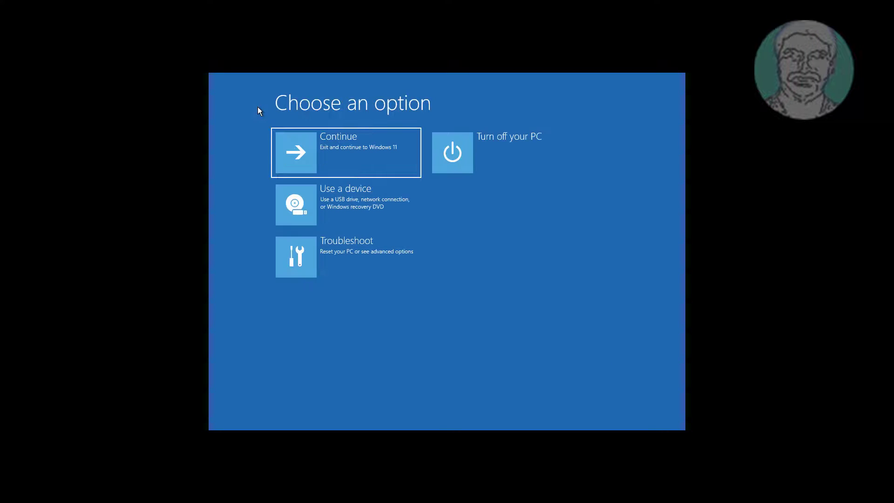
left_click(499, 165)
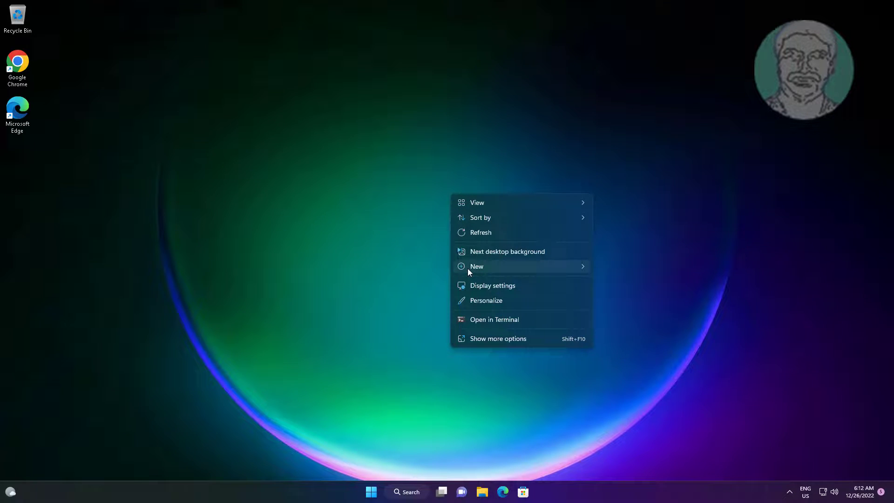
- Make a new desktop shortcut to 'shutdown -r -fw' named 'Start With UEFI'
mouse_move(488, 265)
left_click(623, 282)
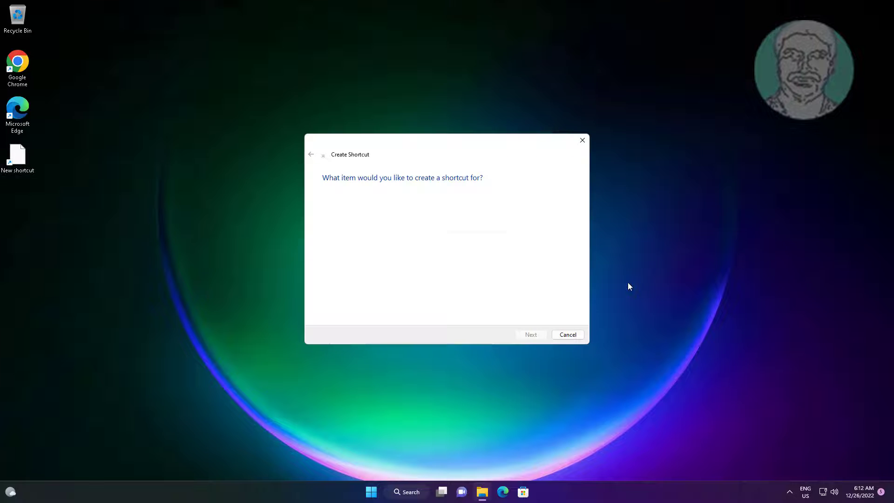
type("shut")
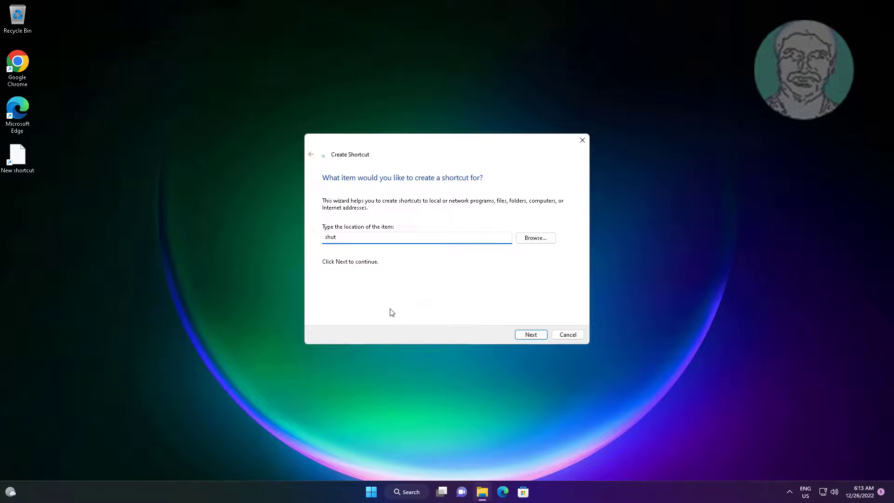
type("down -r -fw")
left_click(526, 334)
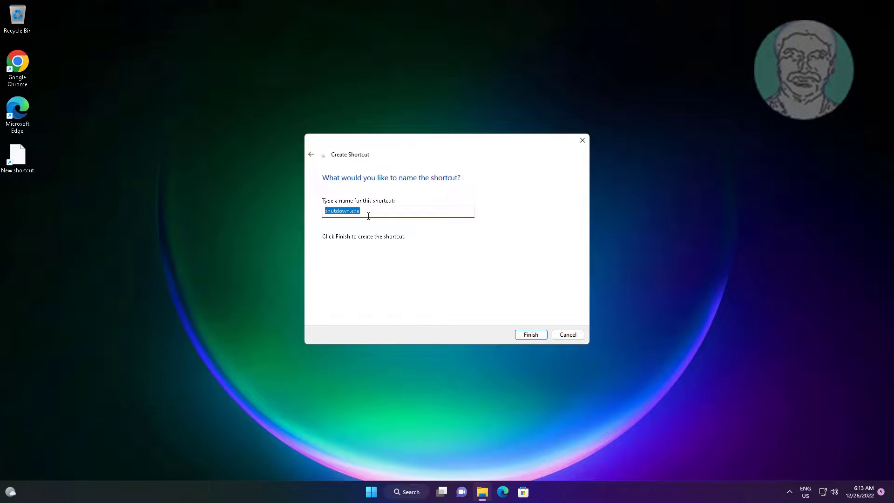
key("BackSpace")
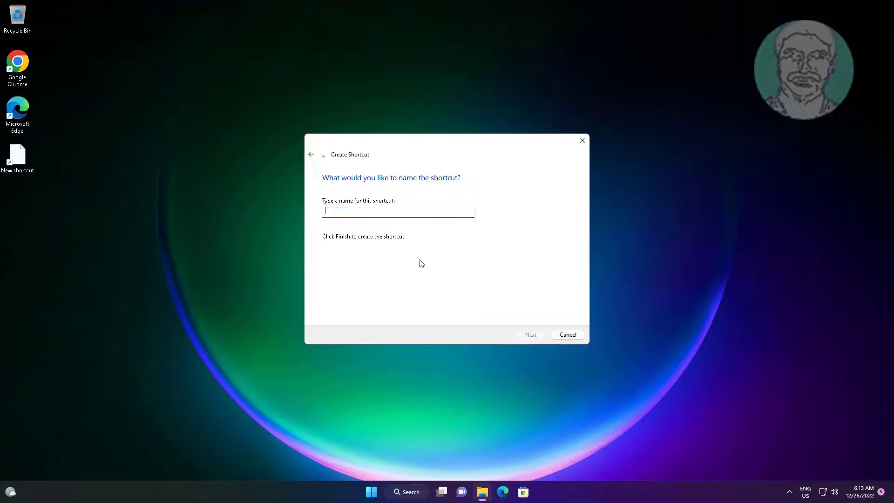
type("Start With UEFI")
- Finish the Start With UEFI shortcut and tick Run as administrator in its Advanced properties
left_click(544, 336)
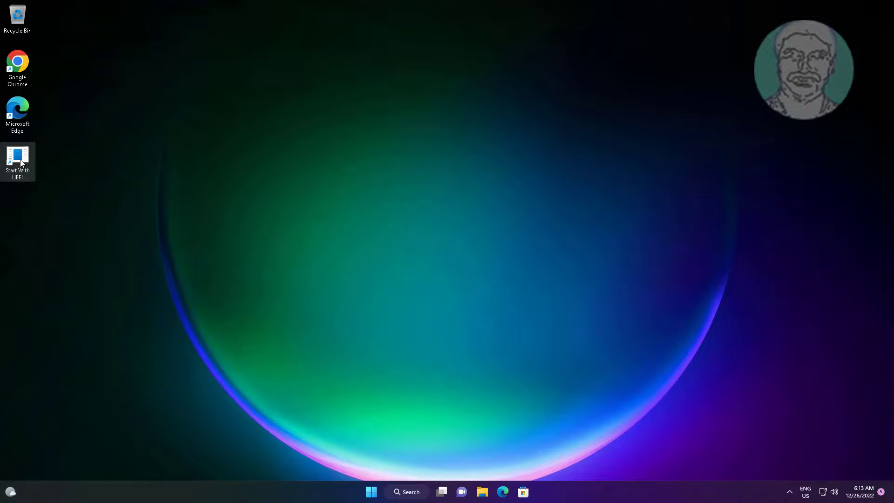
right_click(24, 160)
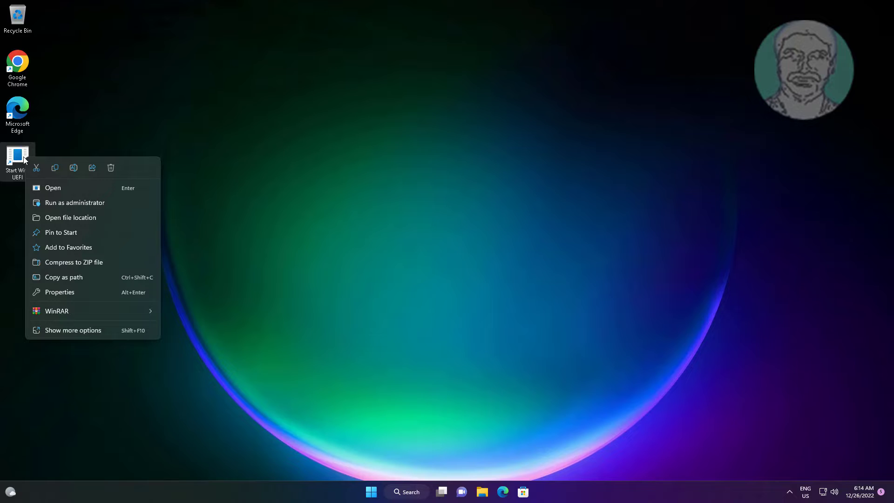
left_click(66, 292)
left_click(156, 330)
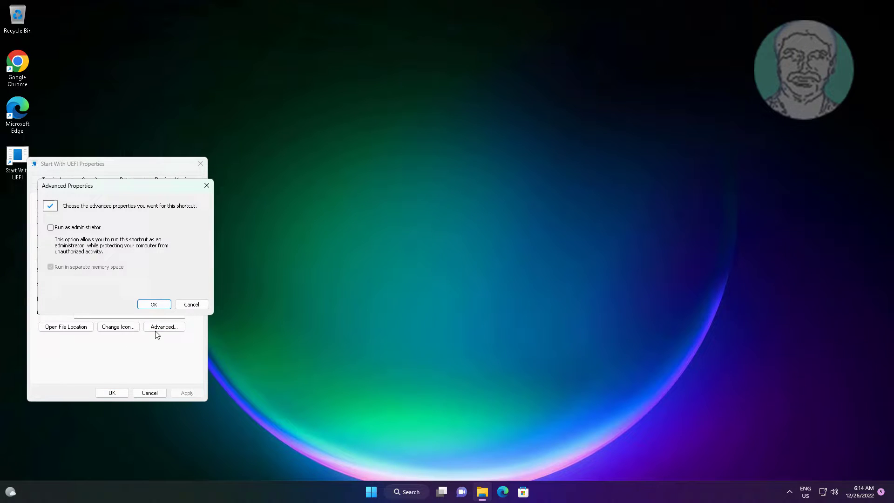
left_click(51, 228)
left_click(153, 304)
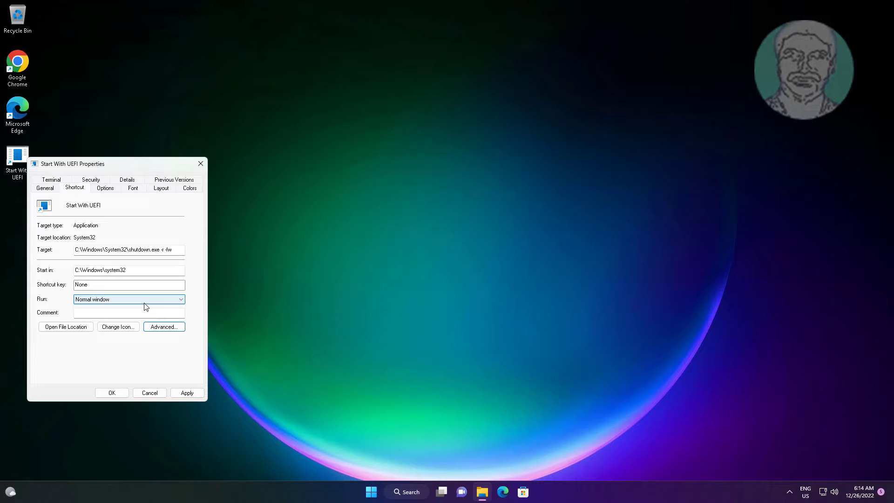
left_click(187, 394)
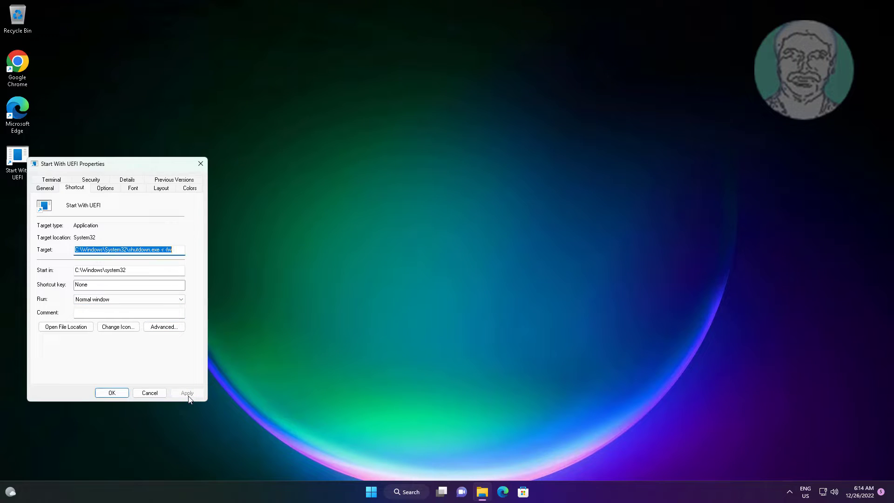
left_click(114, 393)
left_click(19, 161)
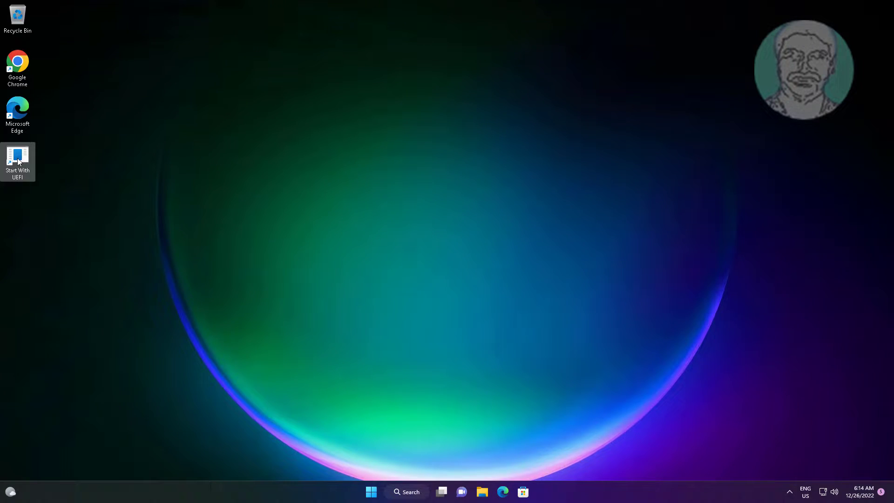
- Launch Start With UEFI, approve the User Account Control prompt, and close the shutdown notice
double_click(18, 161)
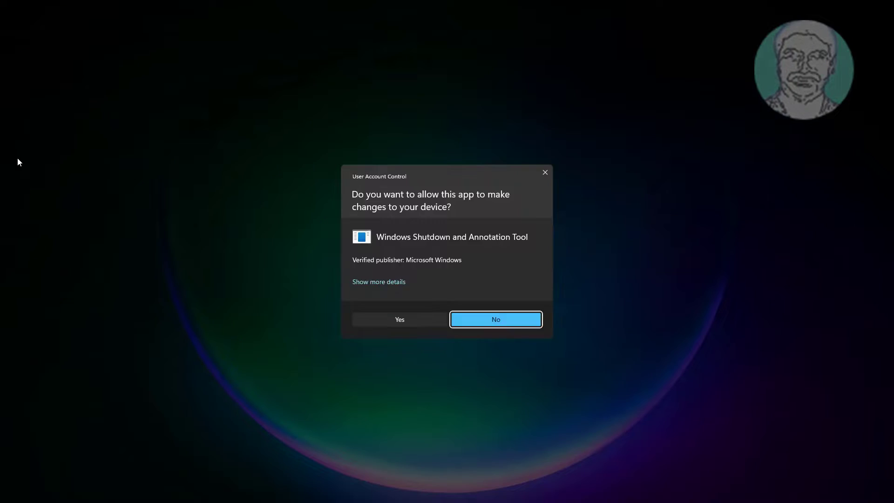
left_click(394, 319)
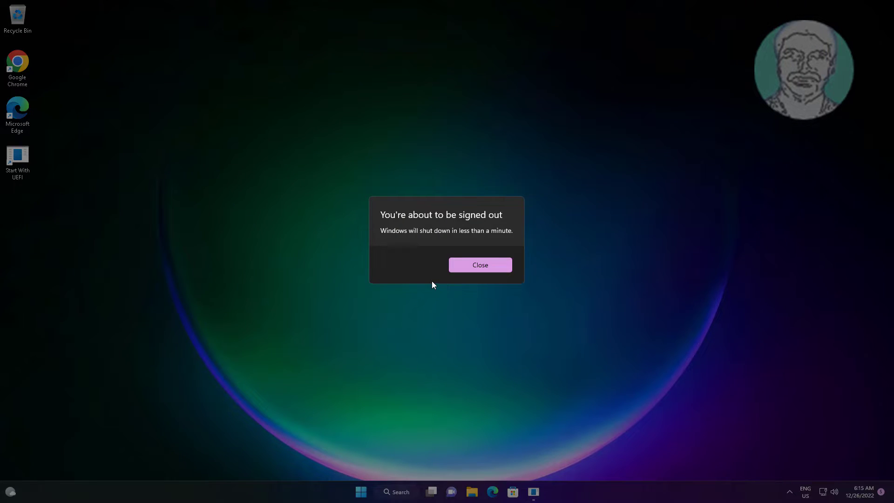
left_click(478, 271)
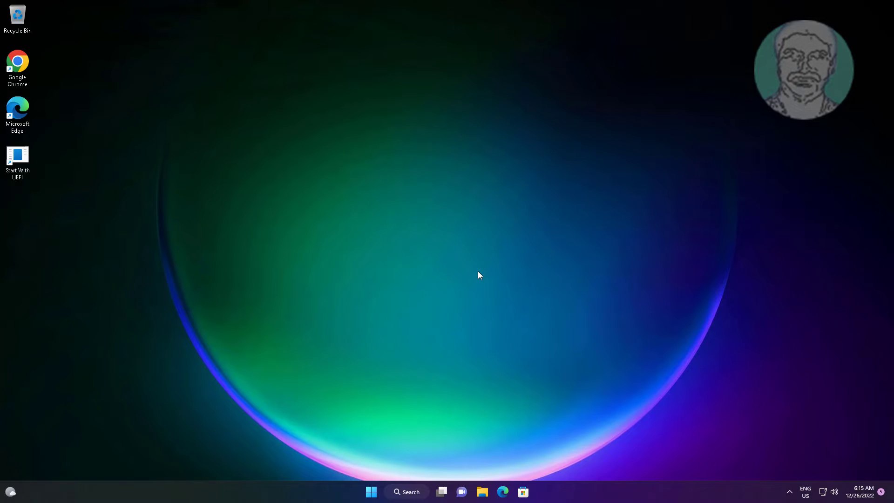